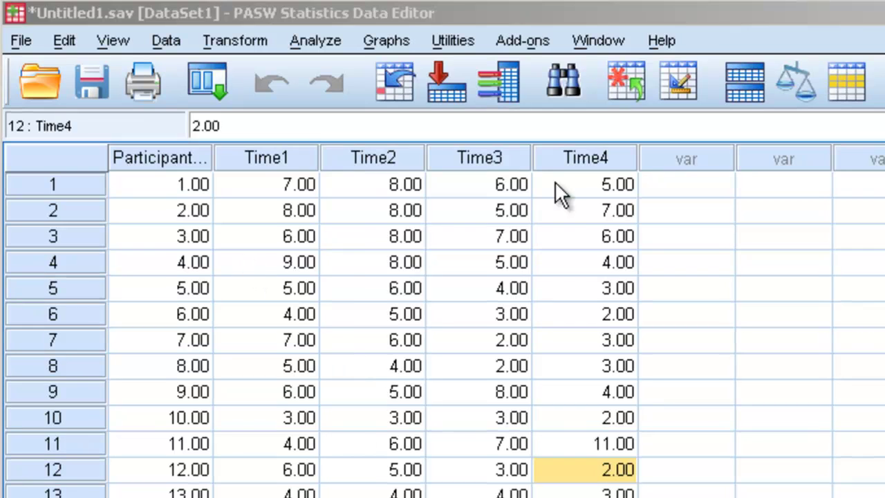
- Widen the first column so Participant_ID shows in full, then highlight the Time1–Time4 columns
left_click_drag(214, 158, 235, 158)
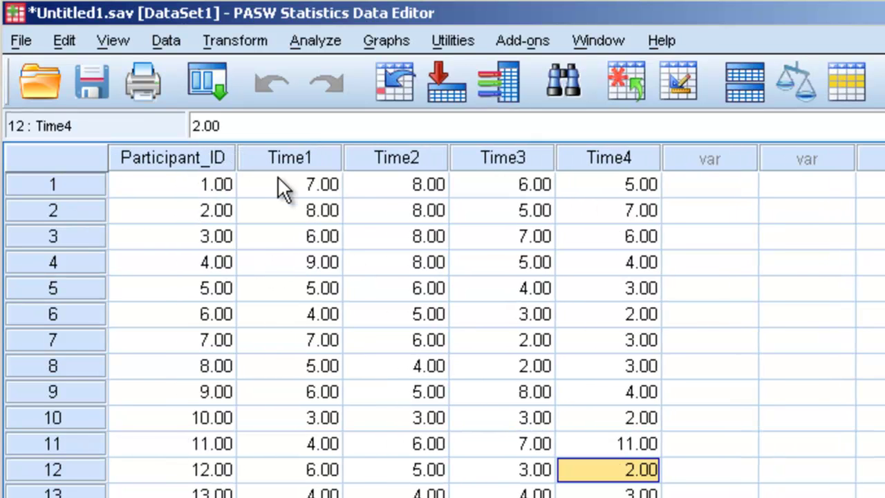
left_click(279, 164)
left_click(437, 163)
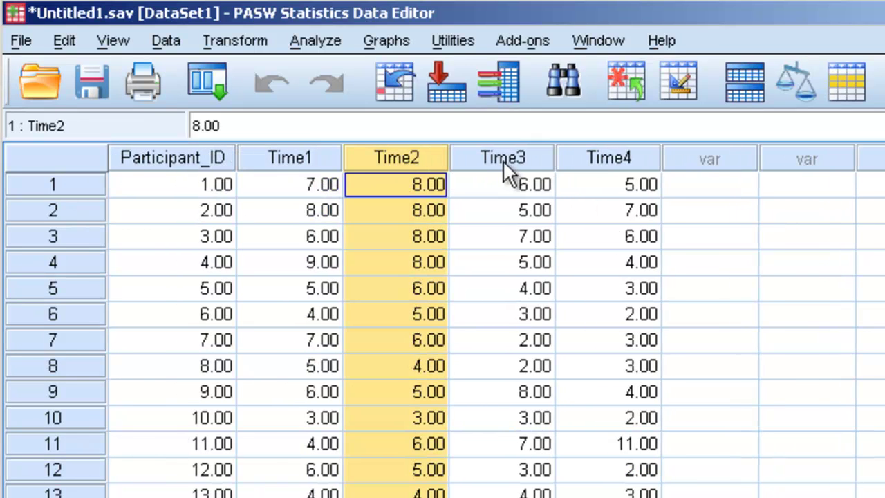
left_click(503, 160)
left_click(588, 154)
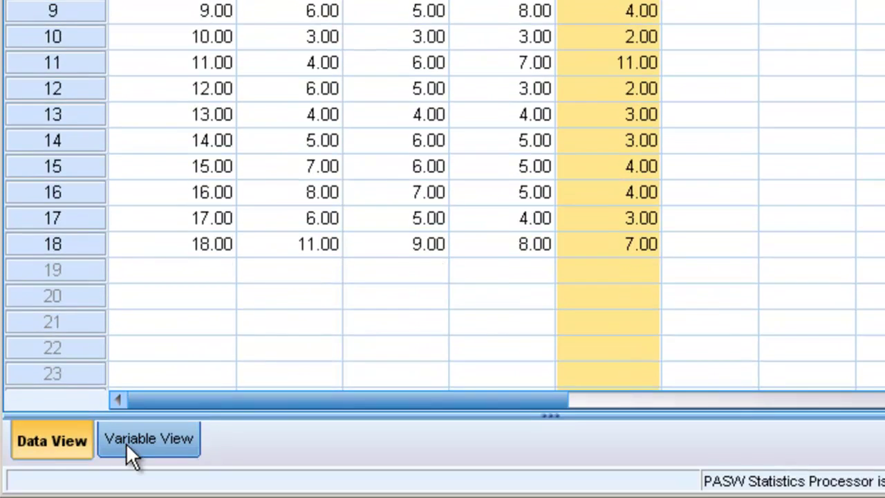
- In Variable View, inspect the Time1 variable and its 'headaches prior to meds' label
left_click(128, 444)
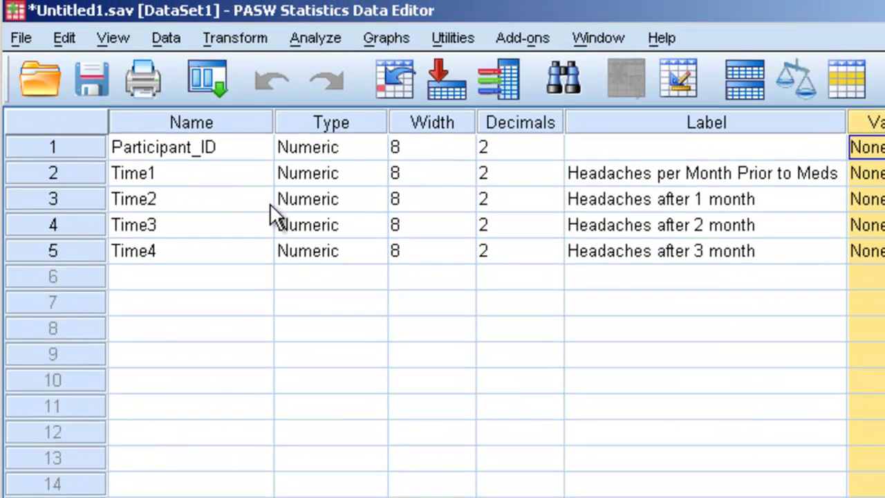
left_click(258, 173)
left_click(662, 173)
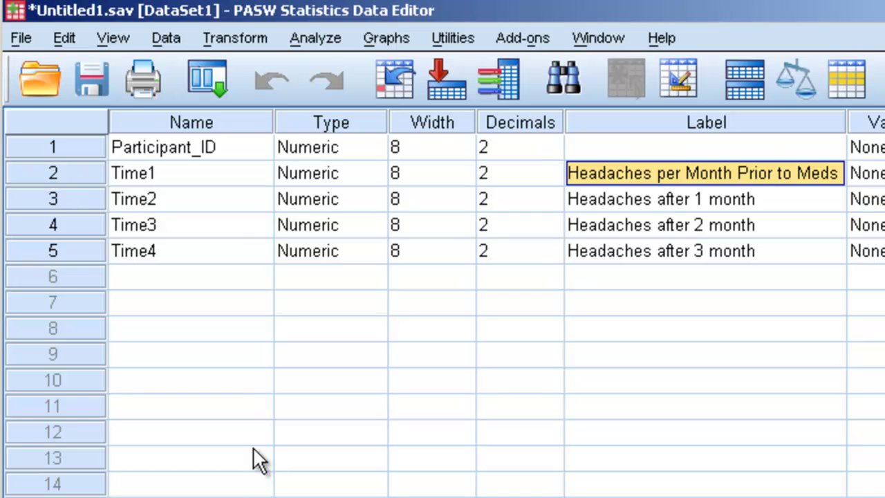
- Start a Repeated Measures analysis and add a within-subject factor named Time with 4 levels
left_click(318, 36)
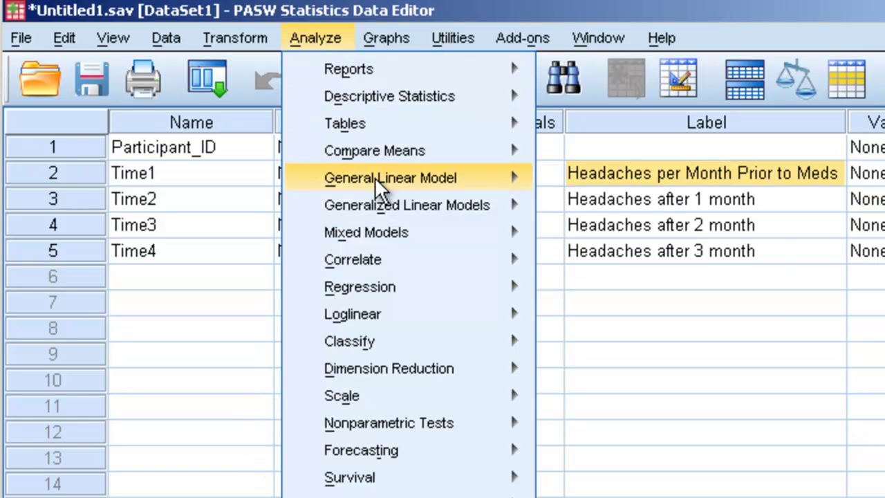
mouse_move(378, 180)
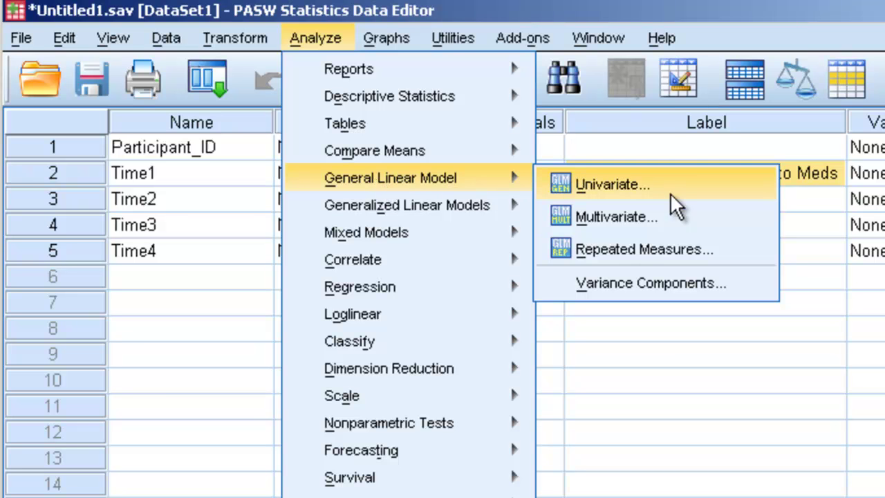
left_click(726, 261)
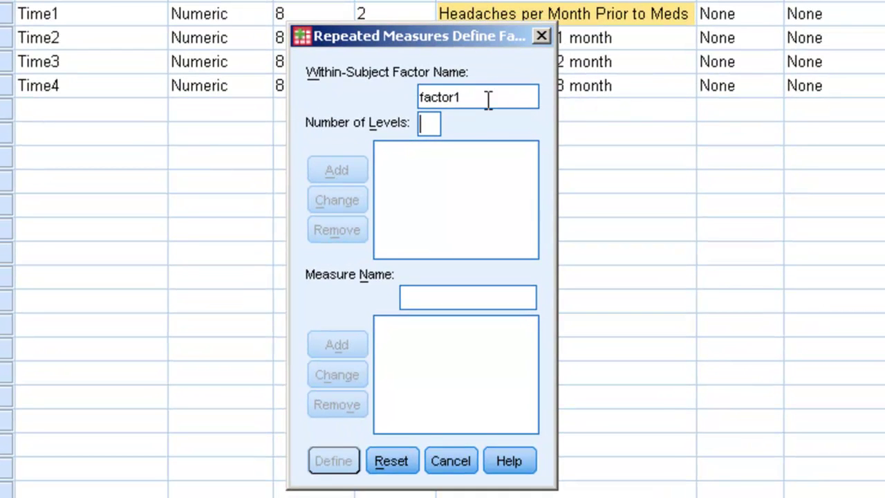
left_click_drag(489, 101, 417, 94)
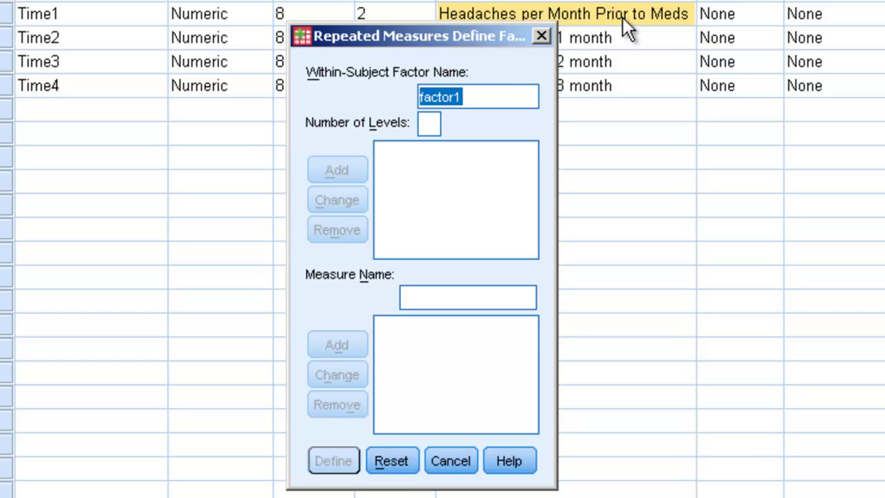
type("Time")
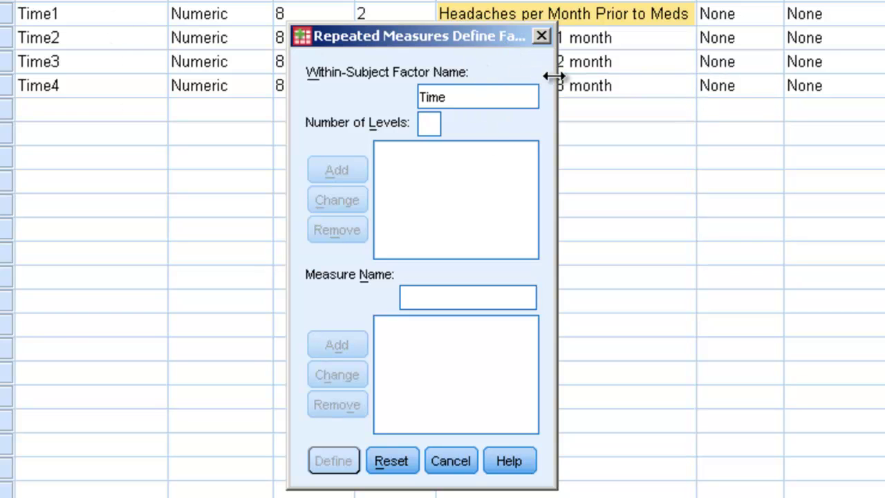
type("4")
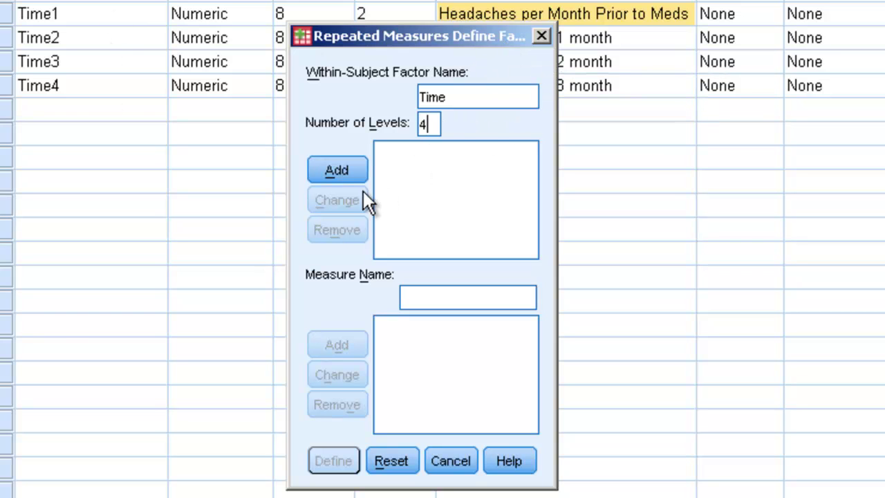
left_click(357, 173)
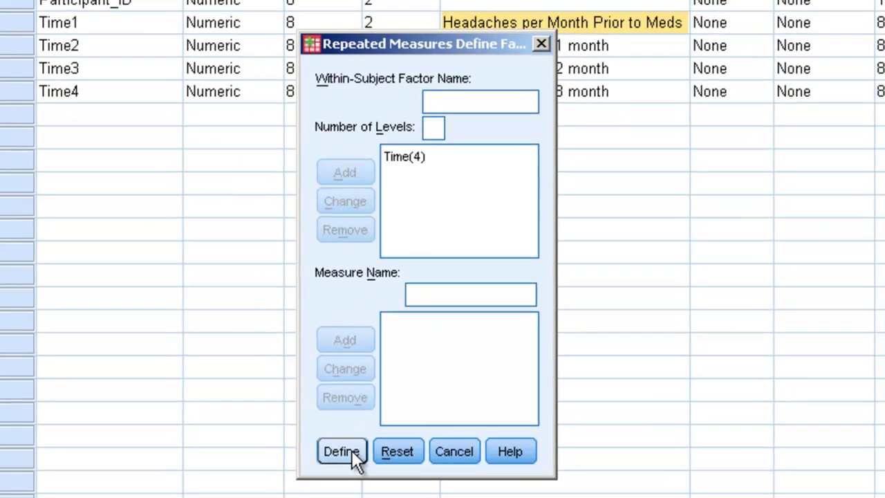
- Assign prior-to-meds, 1-month, 2-month and 3-month headache variables to Time levels 1–4
left_click(325, 461)
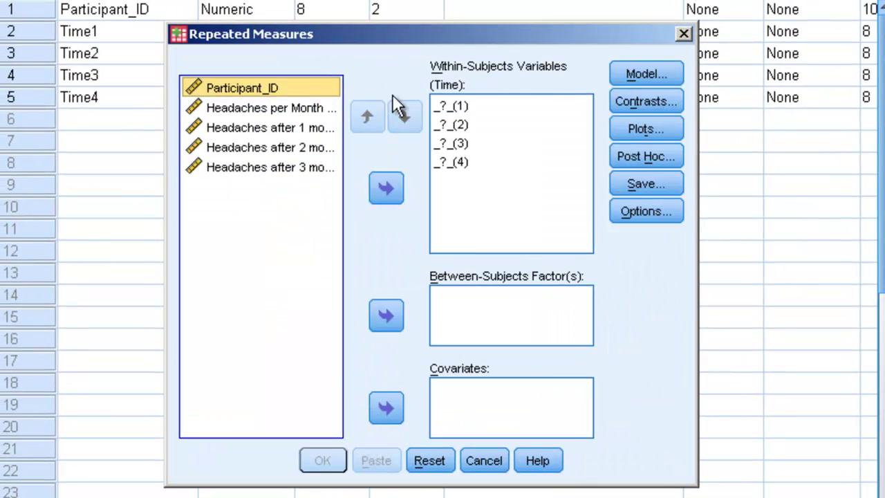
left_click_drag(397, 38, 418, 3)
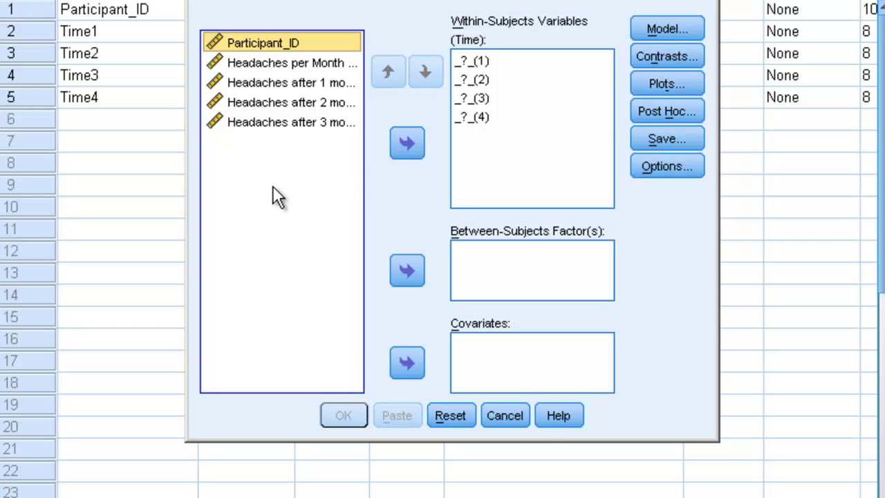
left_click(474, 62)
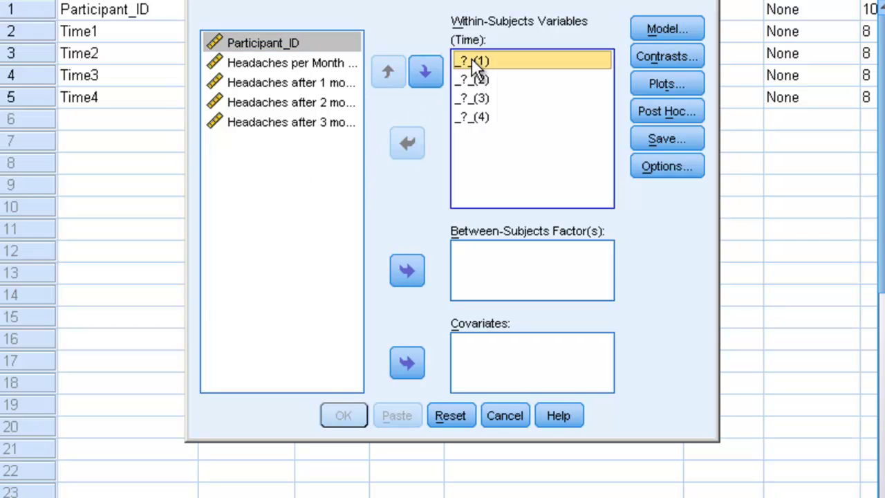
left_click(330, 64)
left_click(408, 143)
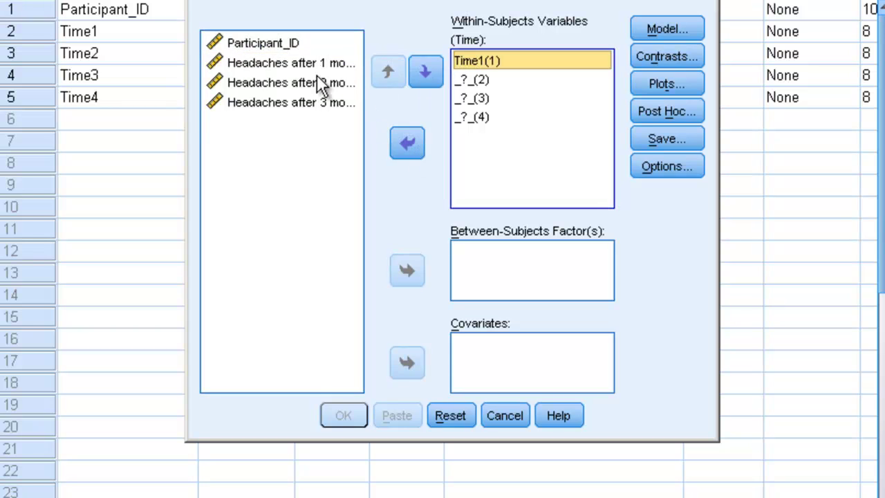
left_click(320, 67)
left_click(408, 144)
left_click(306, 64)
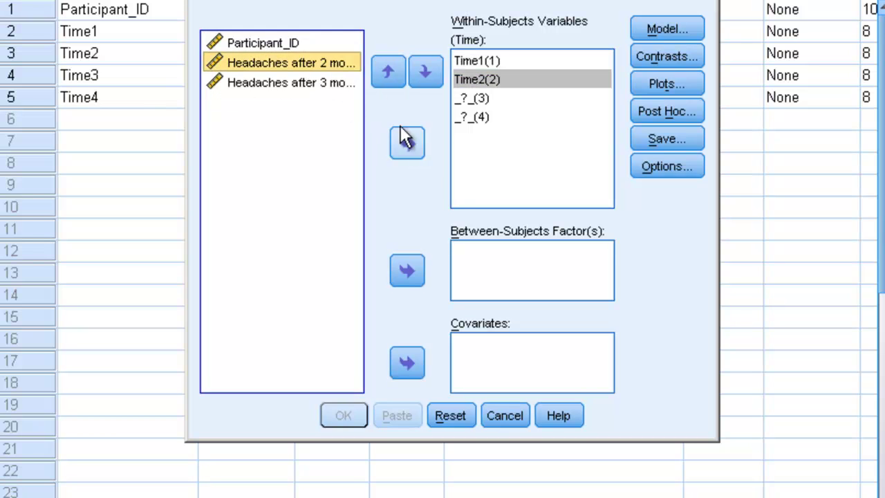
left_click(406, 142)
left_click(304, 83)
left_click(407, 144)
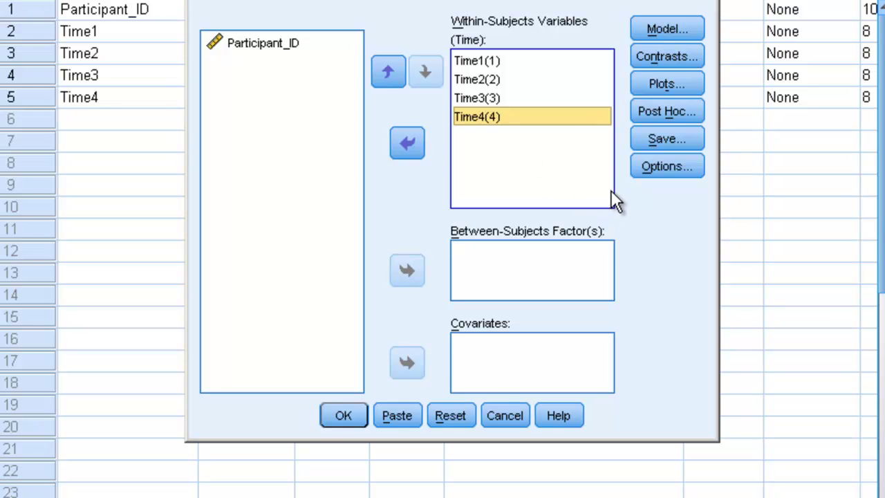
- Add a profile plot with Time on the horizontal axis
left_click(638, 81)
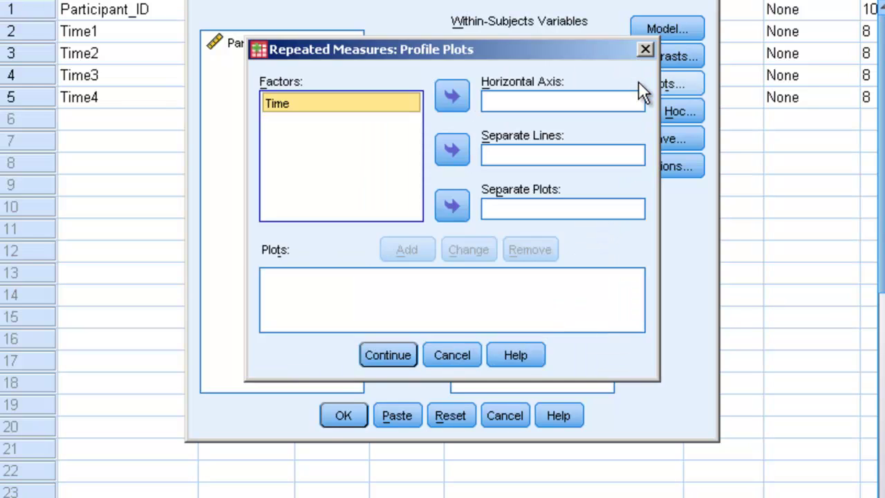
left_click(458, 97)
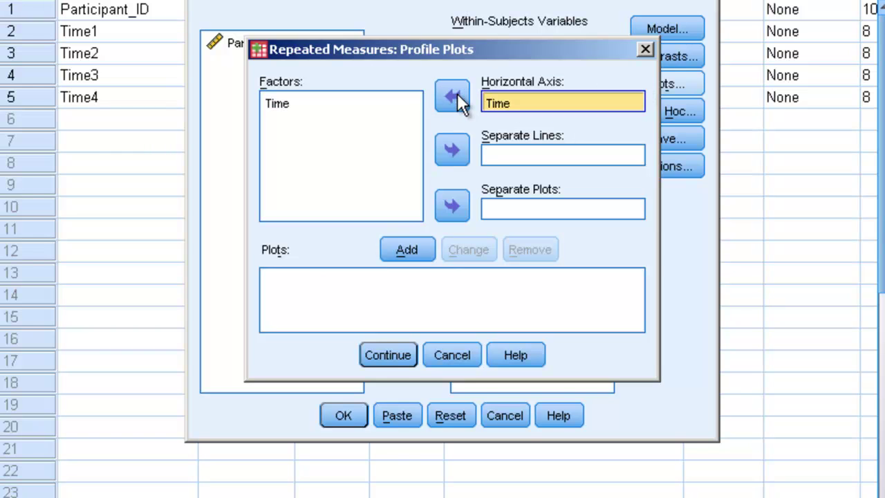
left_click(422, 247)
left_click(388, 353)
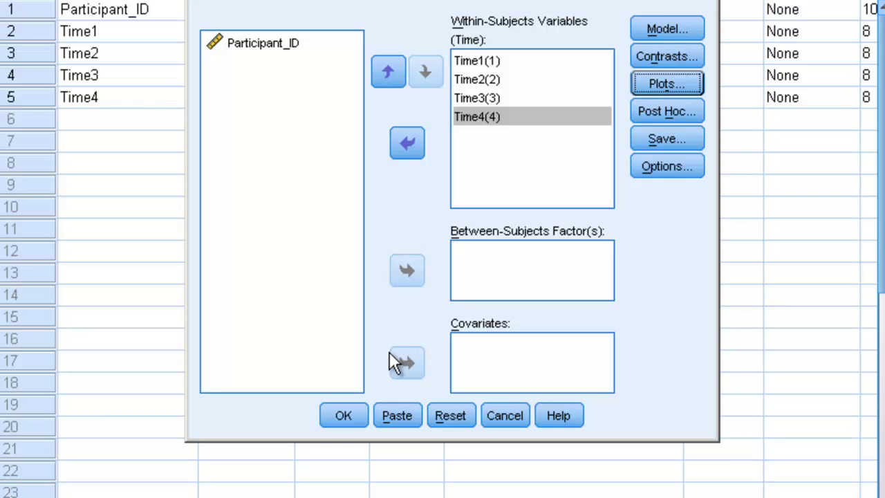
- Request estimated means for OVERALL and Time, plus descriptive statistics and effect size estimates
left_click(642, 166)
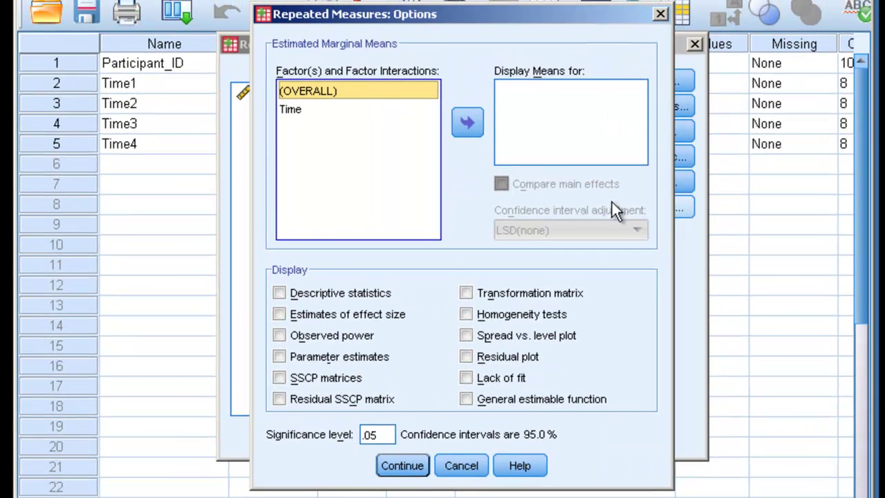
left_click(314, 109, "shift")
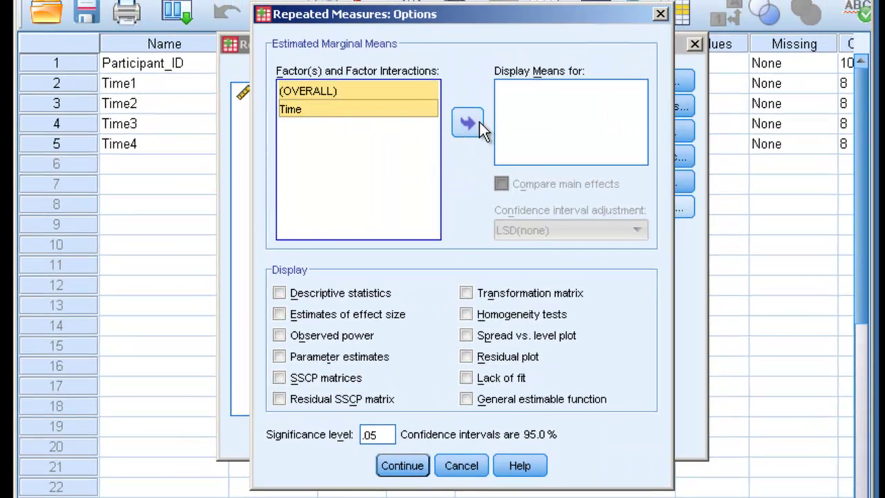
left_click(469, 123)
left_click(503, 110)
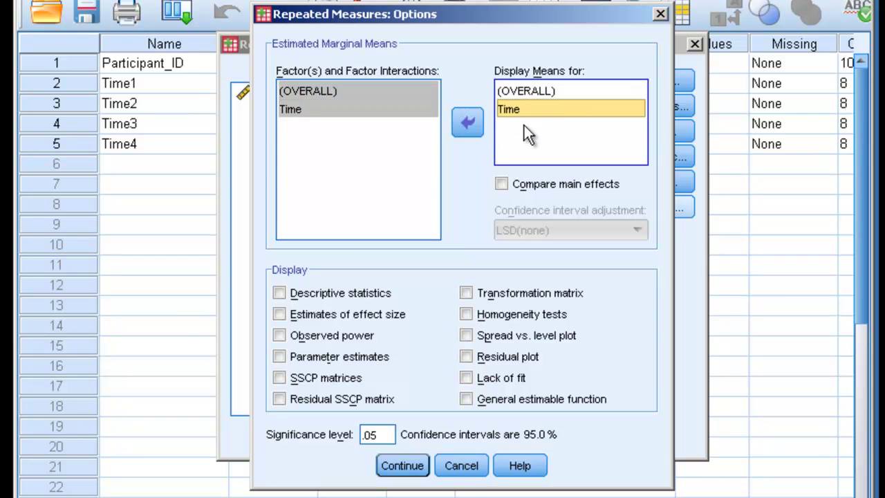
left_click(341, 293)
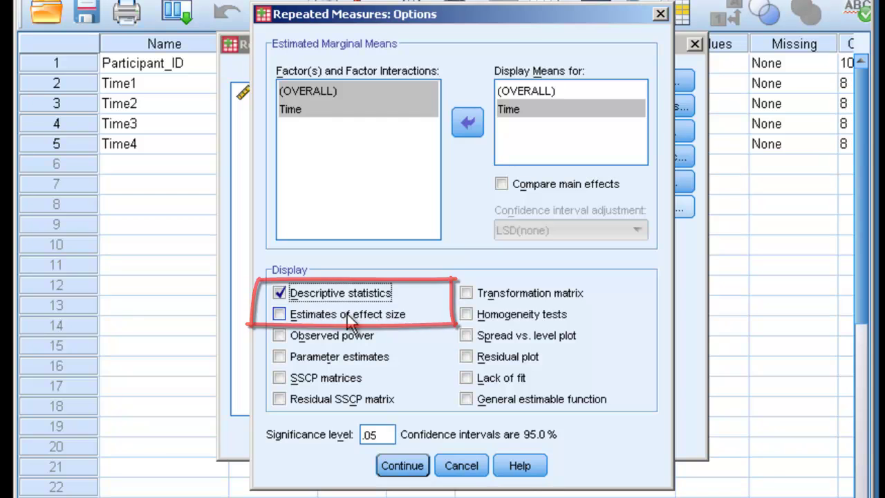
left_click(347, 314)
left_click(393, 462)
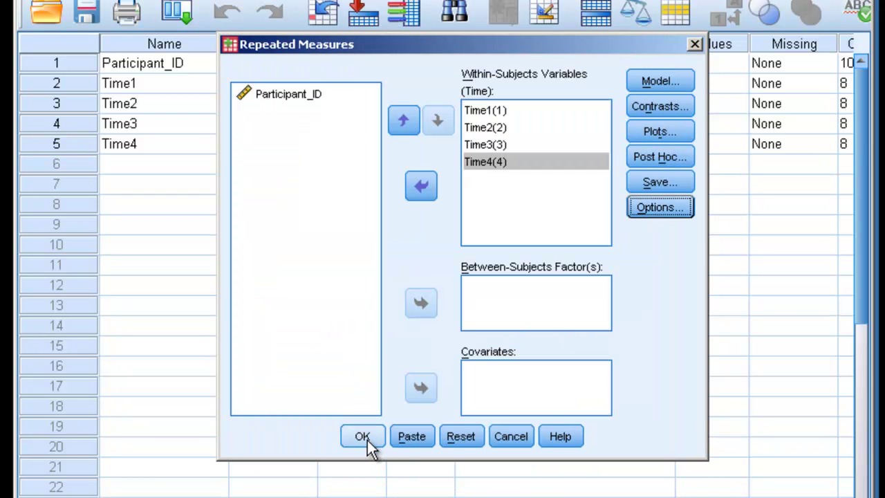
- Run the repeated measures analysis and review the Within-Subjects Factors and Descriptive Statistics tables
left_click(365, 439)
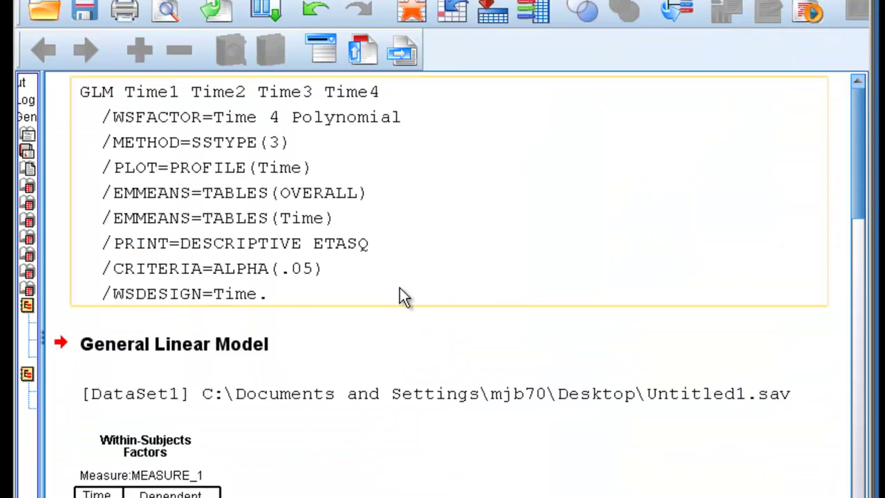
scroll(399, 287, "down", 8)
left_click(149, 166)
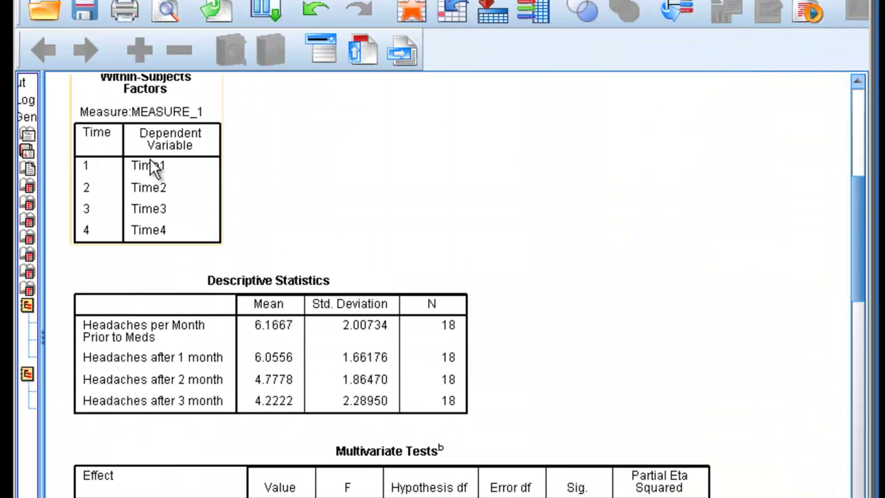
scroll(228, 266, "up", 2)
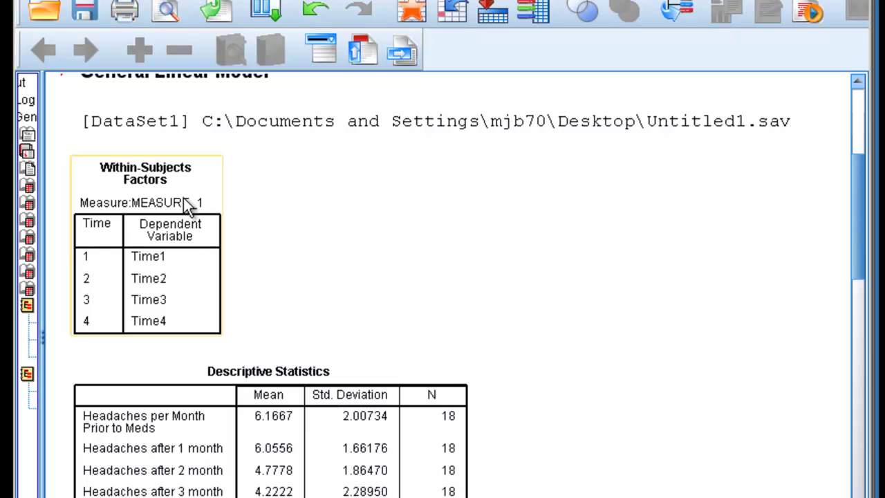
left_click(312, 196)
left_click(104, 285)
left_click(316, 234)
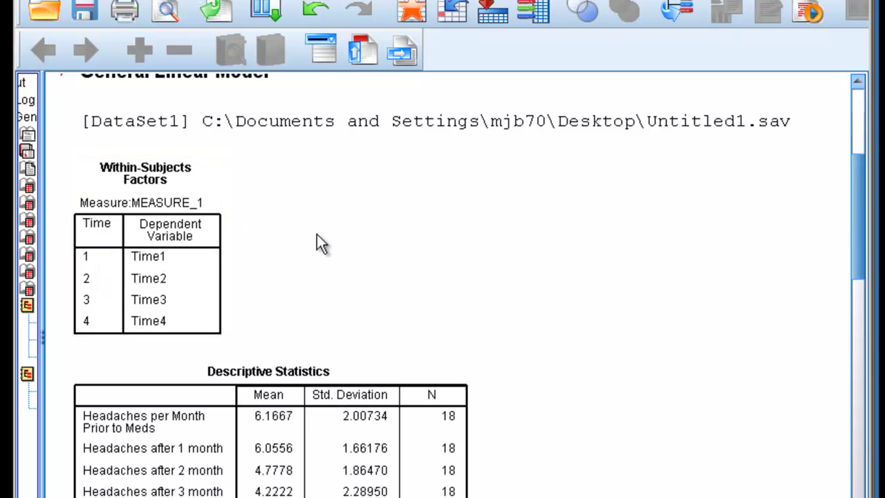
scroll(308, 274, "down", 3)
left_click(312, 272)
left_click(473, 322)
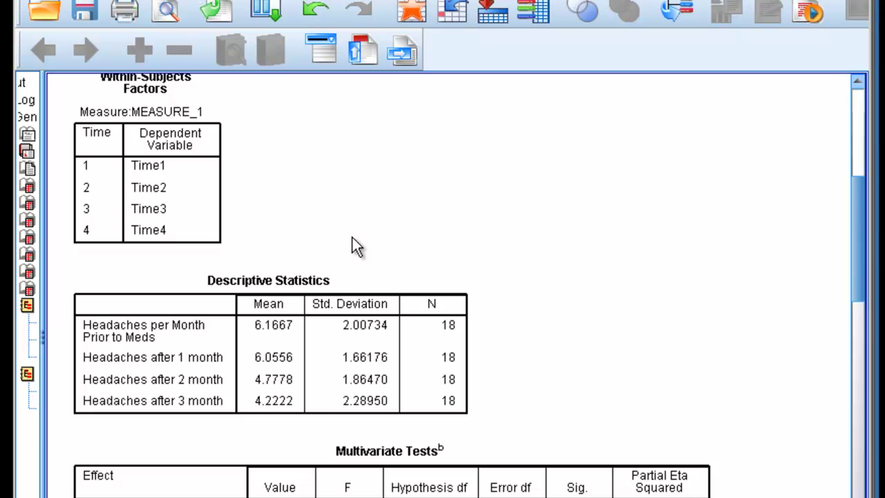
left_click(338, 271)
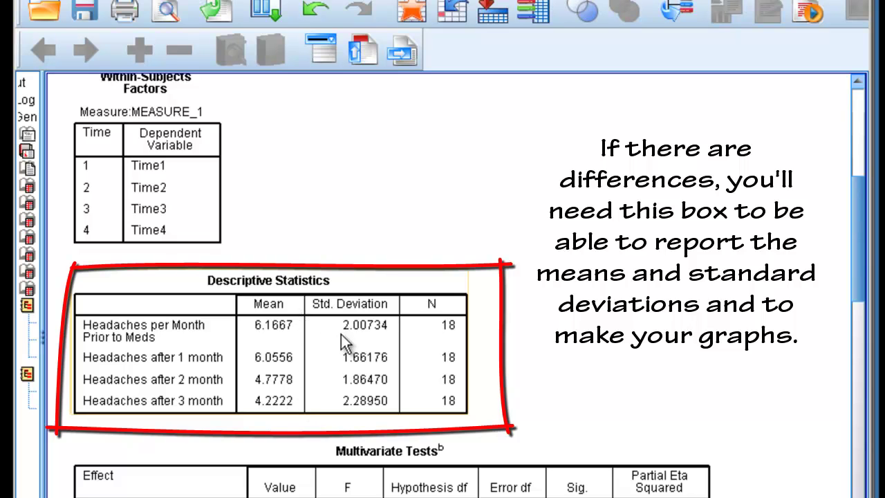
scroll(559, 242, "down", 3)
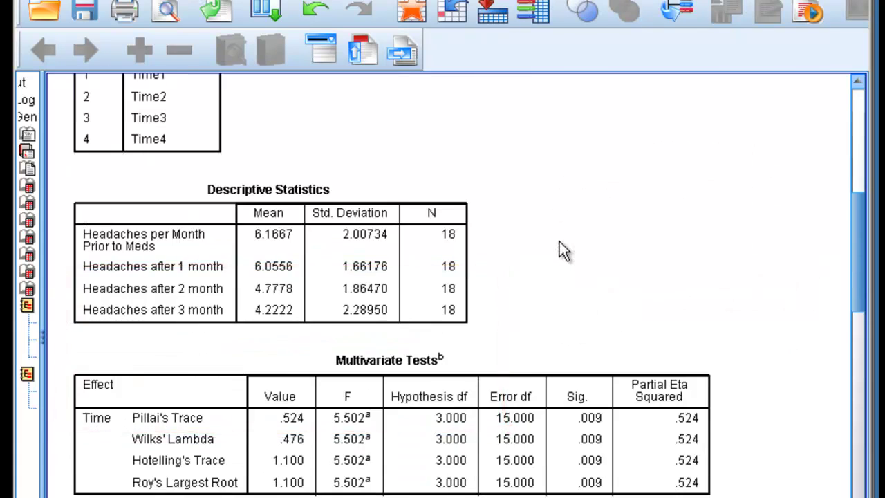
scroll(560, 241, "down", 3)
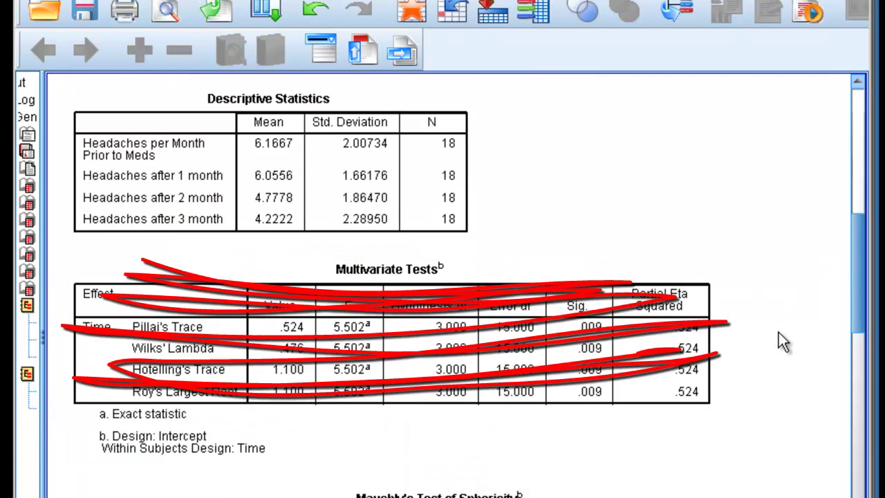
- Delete the Multivariate Tests and Mauchly's Test of Sphericity tables from the output
left_click(686, 339)
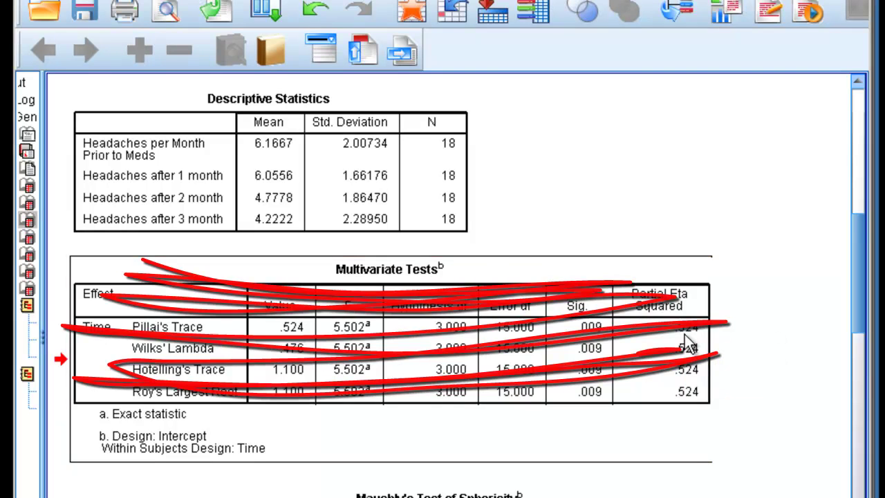
key("Delete")
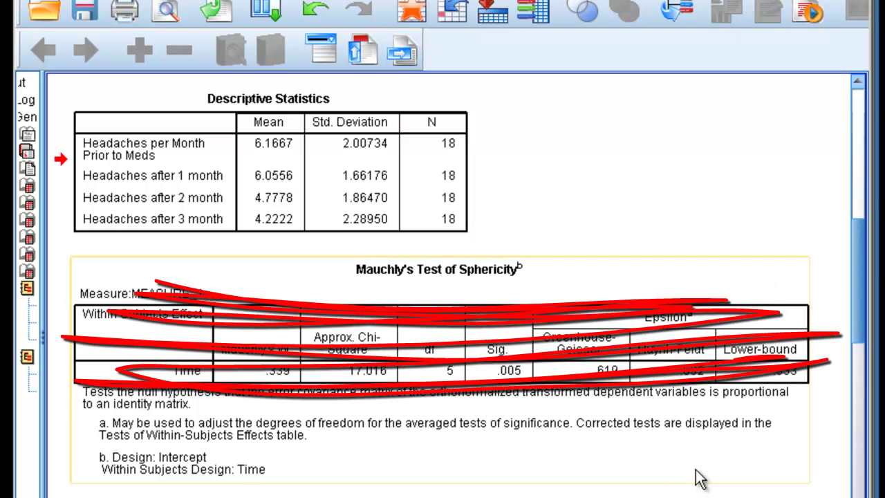
left_click(733, 369)
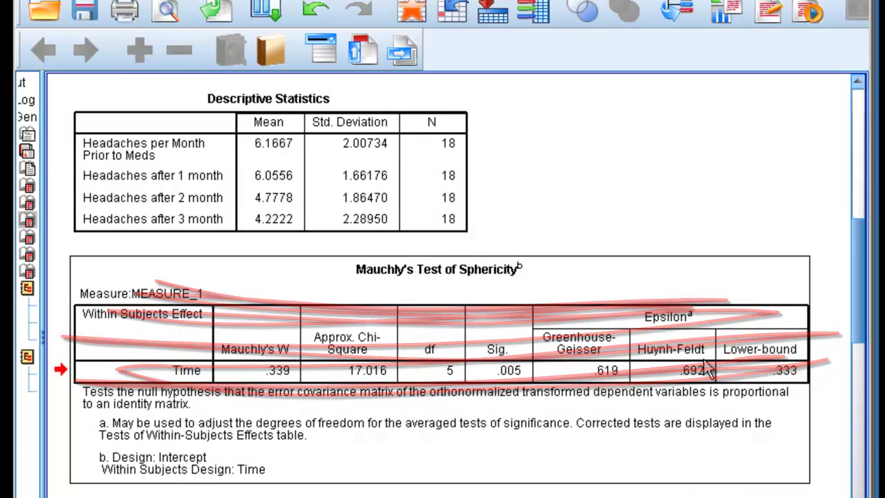
key("Delete")
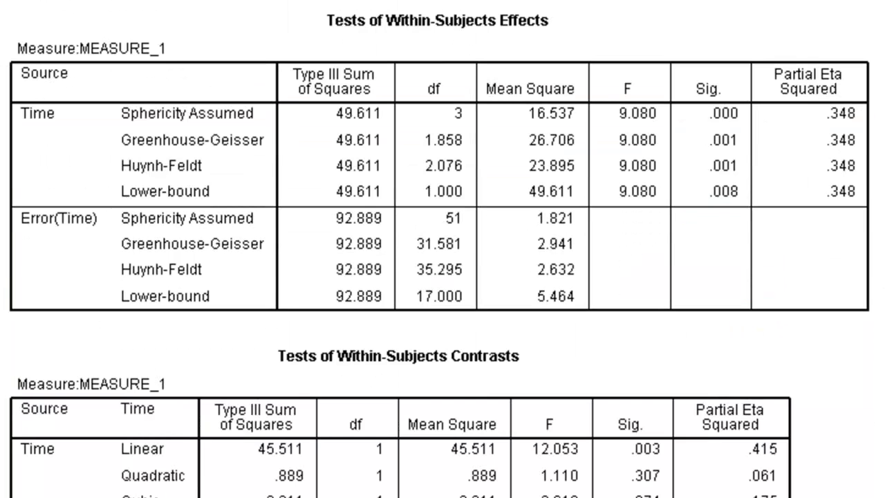
left_click(95, 177)
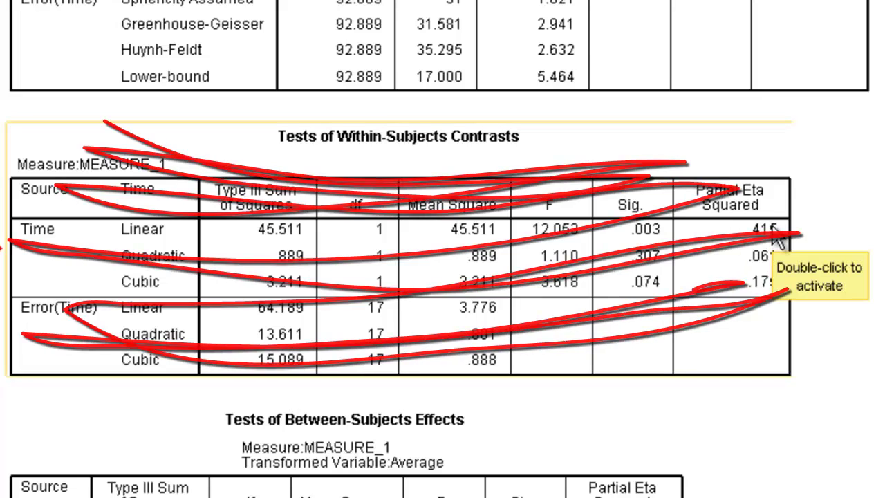
- Delete the Within-Subjects Contrasts and Between-Subjects Effects tables, then scroll to the Time profile plot
key("Delete")
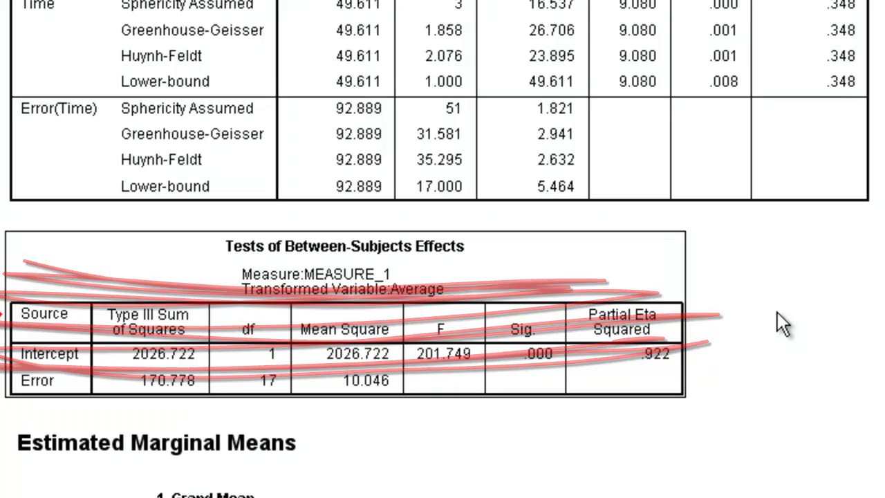
key("Delete")
scroll(511, 183, "down", 5)
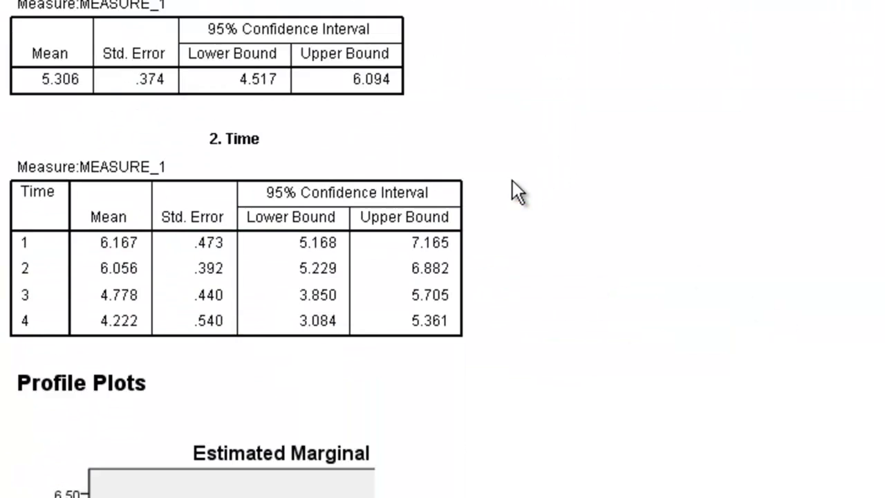
left_click(283, 263)
scroll(208, 230, "down", 10)
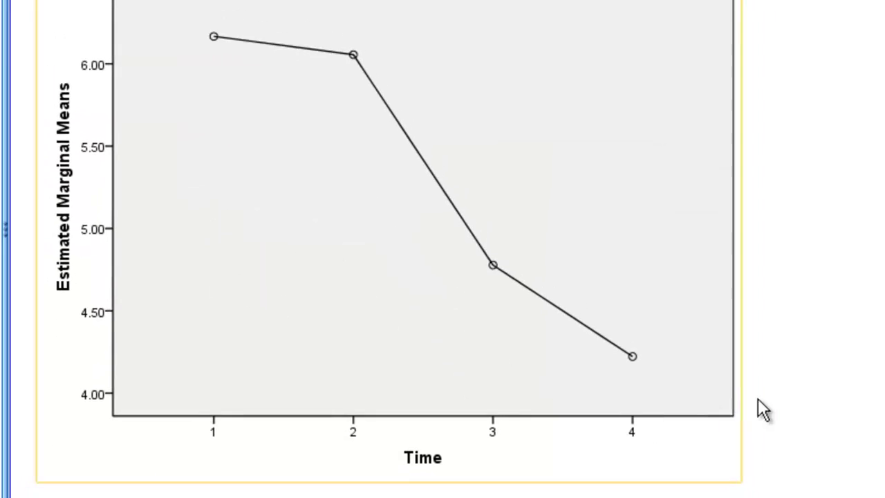
left_click_drag(821, 399, 822, 389)
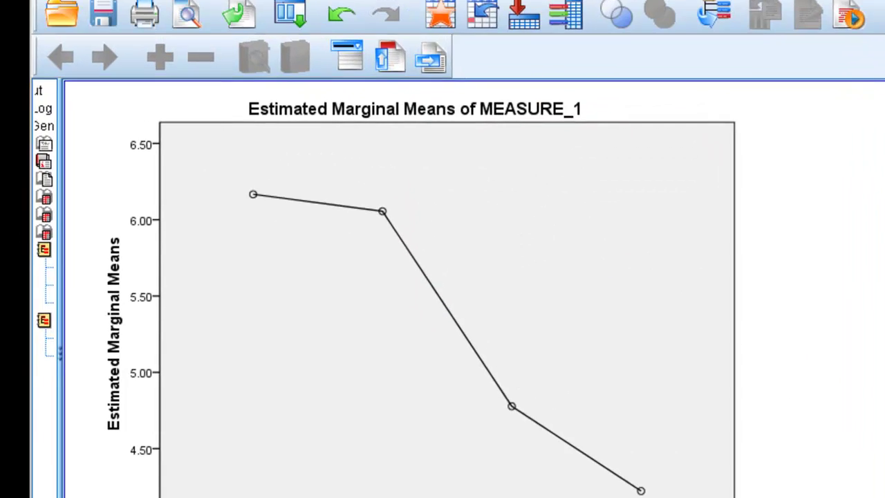
- Open Paired-Samples T Test and pair prior-to-meds headaches with the 1-, 2- and 3-month counts
left_click(398, 40)
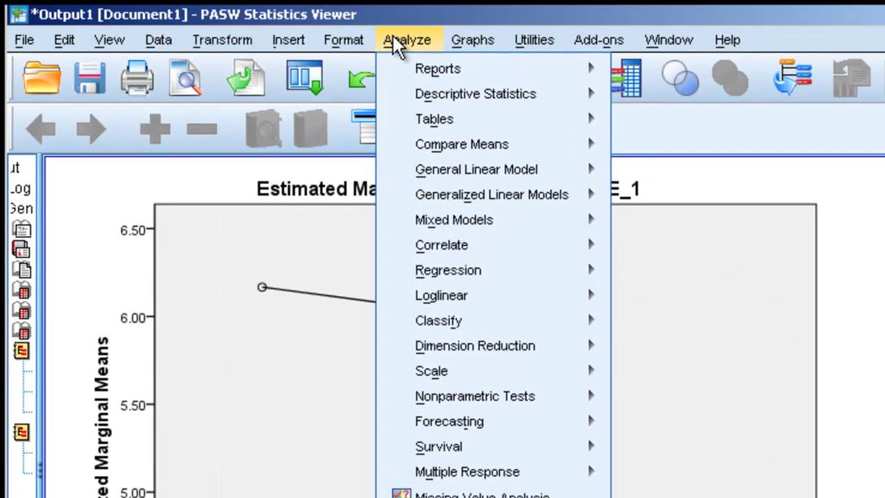
mouse_move(453, 147)
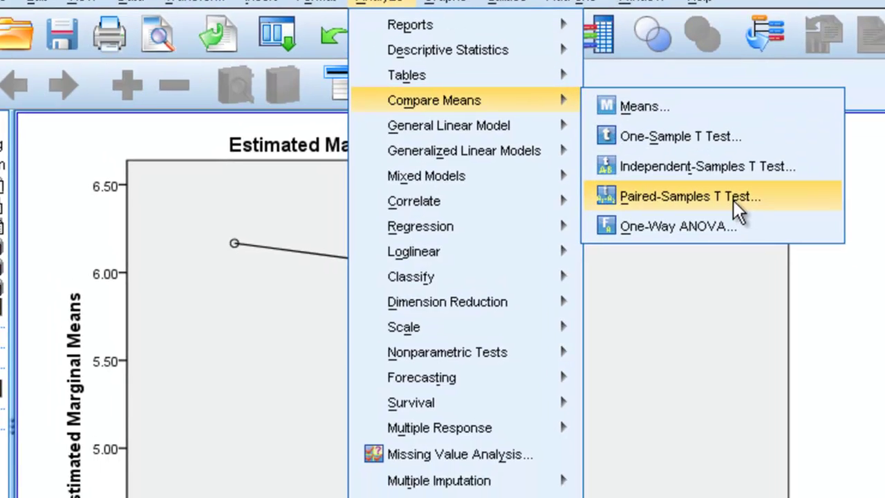
left_click(762, 245)
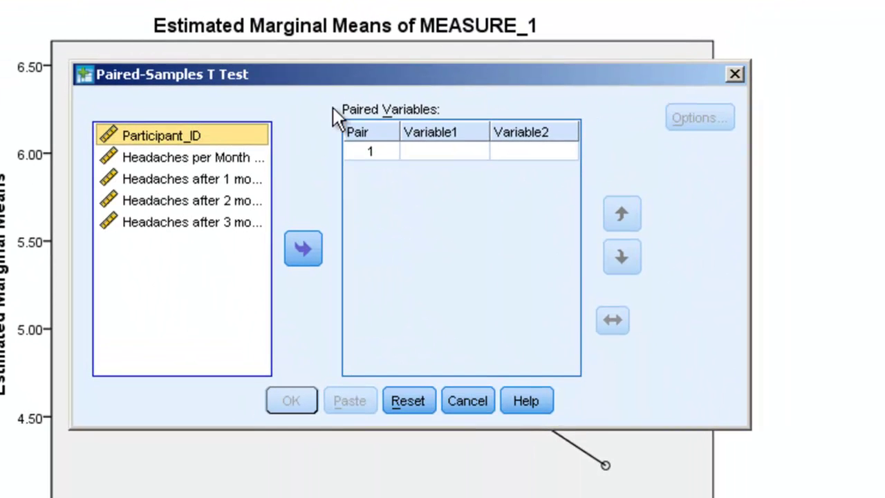
left_click(253, 154)
left_click(257, 180, "ctrl")
left_click(303, 249)
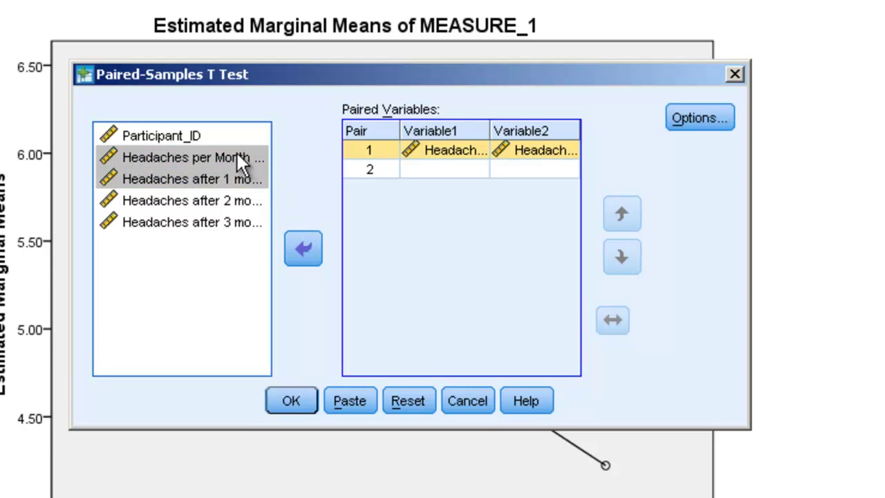
left_click(236, 151)
left_click(259, 200, "ctrl")
left_click(298, 246)
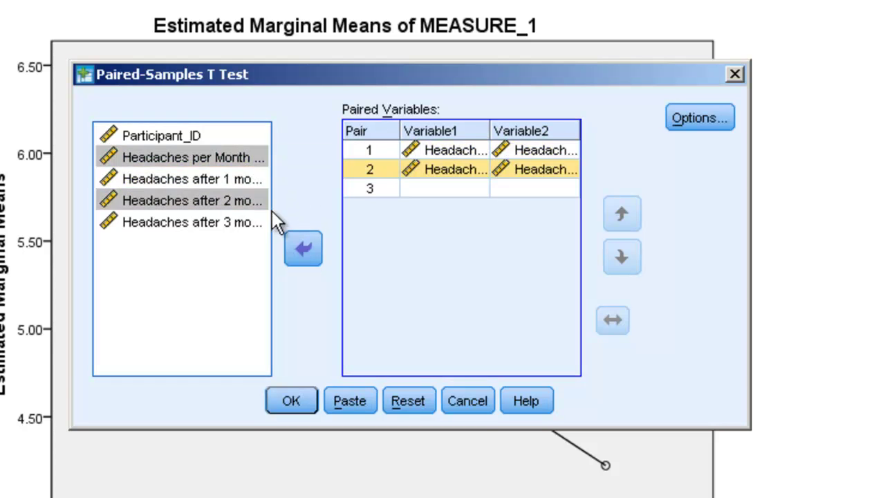
left_click(231, 157)
left_click(255, 221, "ctrl")
left_click(302, 249)
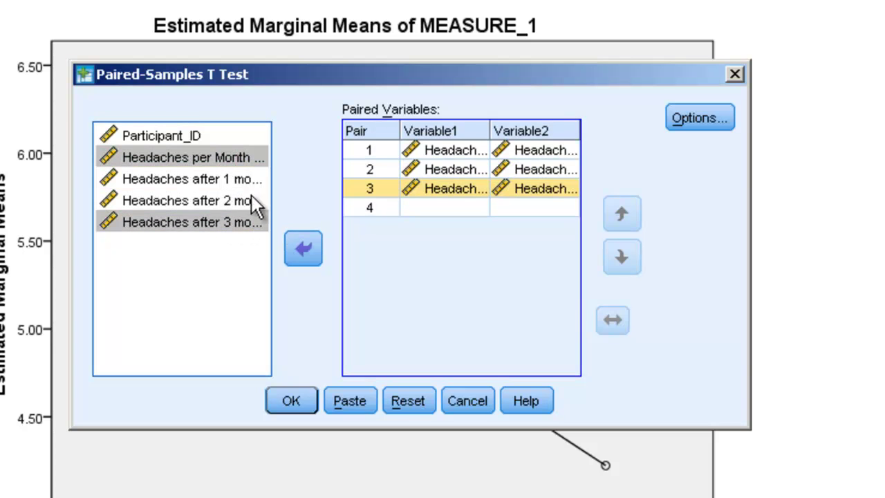
- Add the 1-vs-2-month, 1-vs-3-month and 2-vs-3-month headache pairs
left_click(248, 180)
left_click(257, 200, "ctrl")
left_click(303, 249)
left_click(244, 179)
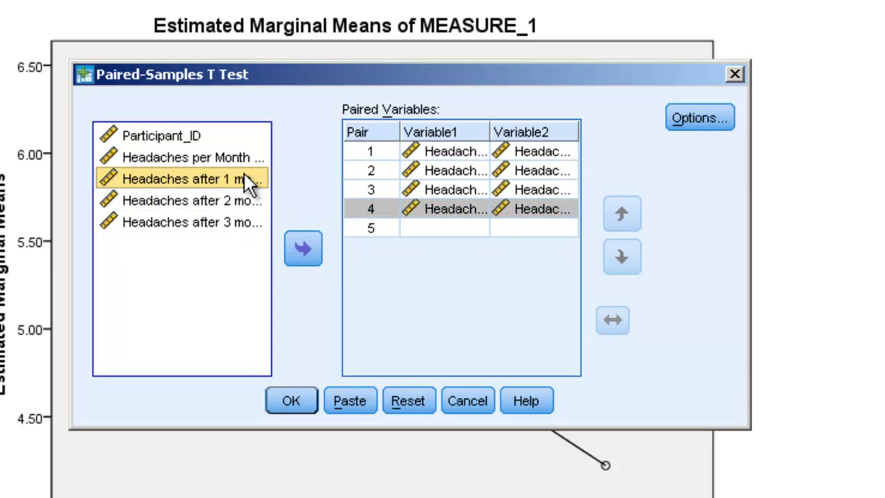
left_click(244, 223, "ctrl")
left_click(304, 249)
left_click(245, 200)
left_click(249, 222, "ctrl")
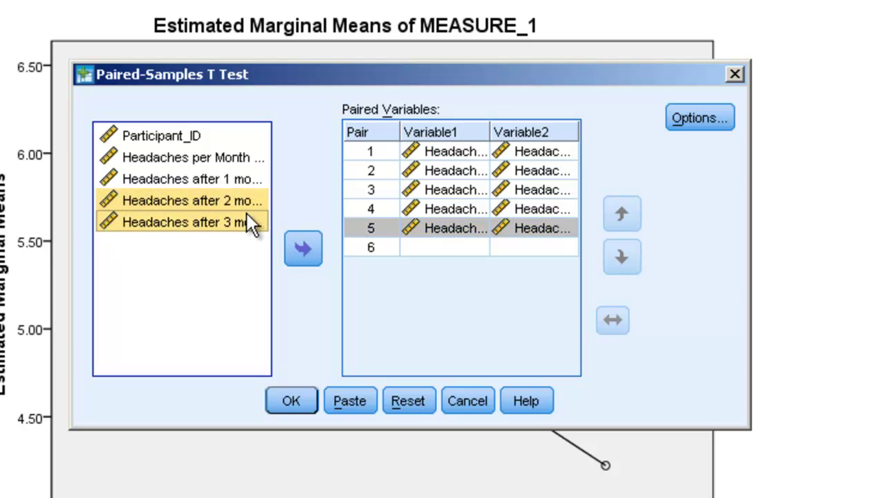
left_click(298, 250)
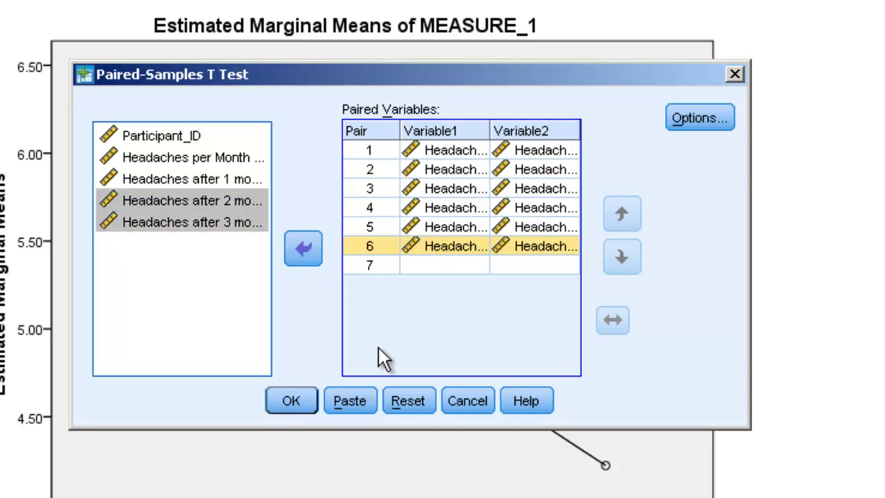
- Run the six paired t tests and browse the results, with t values from .399 to 3.993
left_click(313, 397)
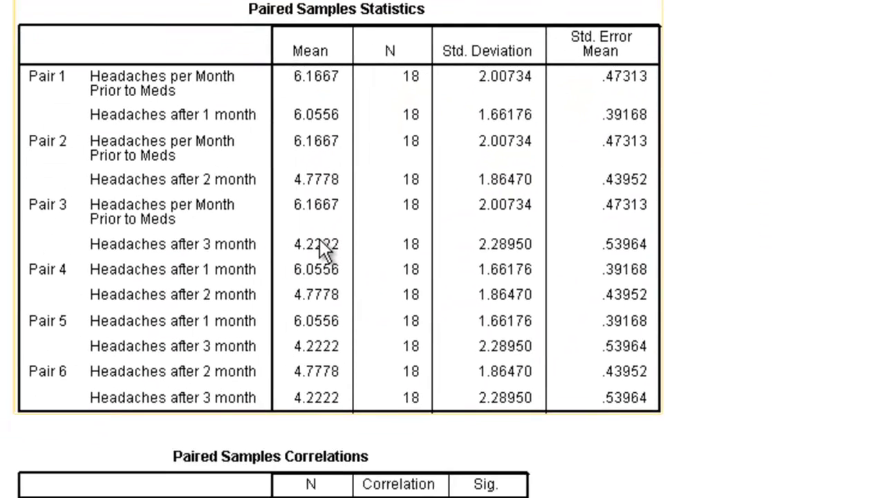
scroll(325, 249, "down", 10)
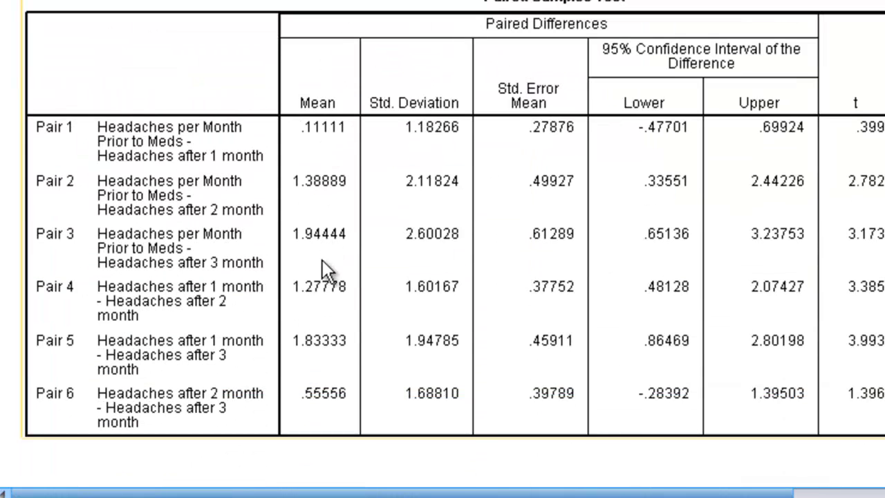
left_click_drag(360, 493, 485, 494)
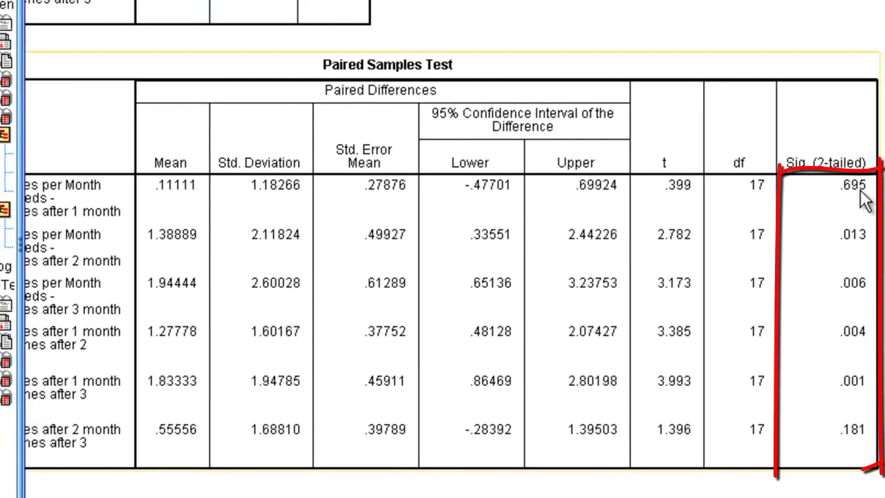
scroll(450, 277, "left", 3)
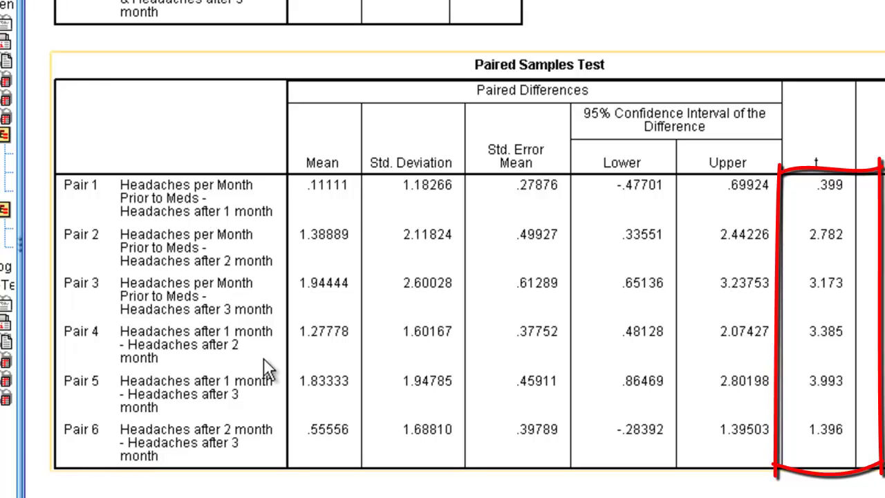
scroll(450, 277, "right", 3)
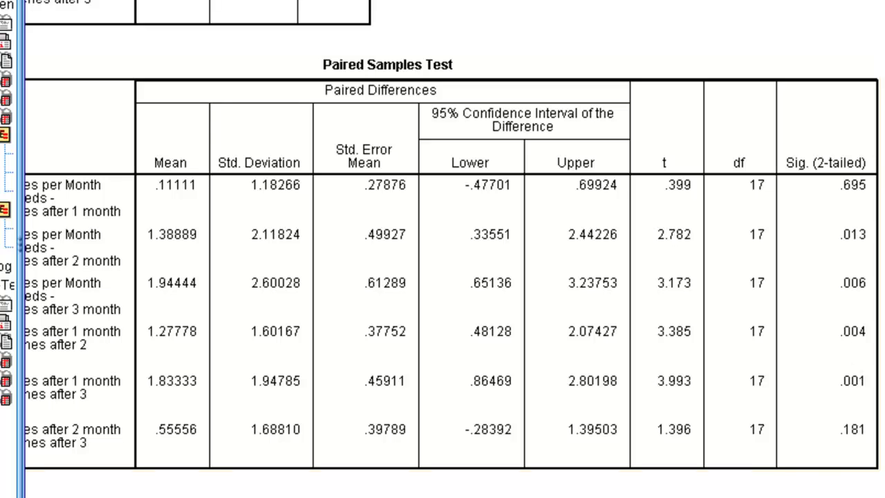
scroll(450, 277, "left", 3)
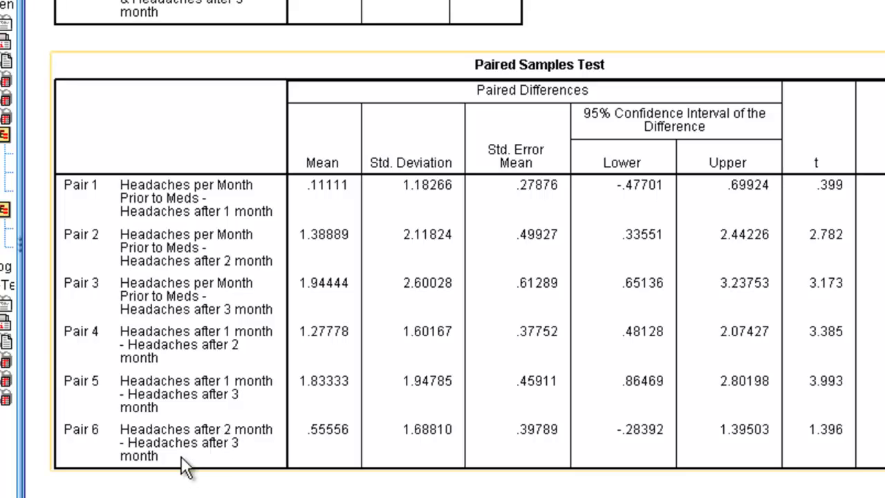
scroll(310, 402, "up", 15)
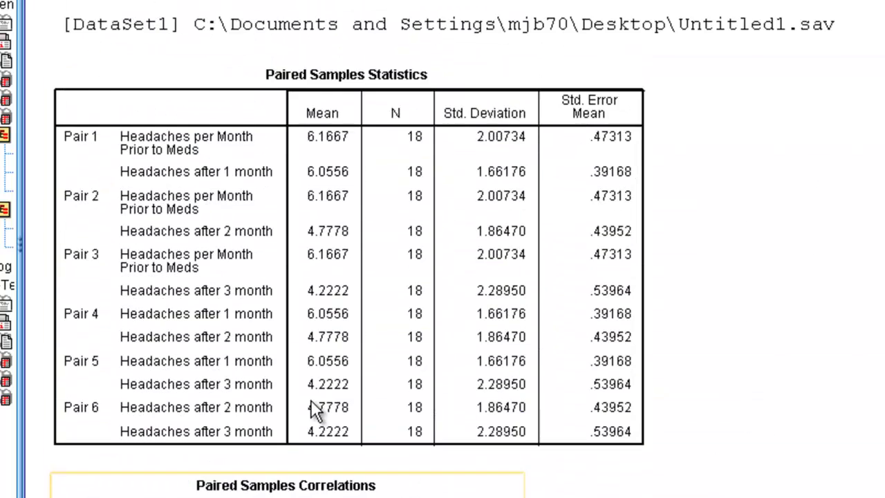
scroll(325, 415, "down", 3)
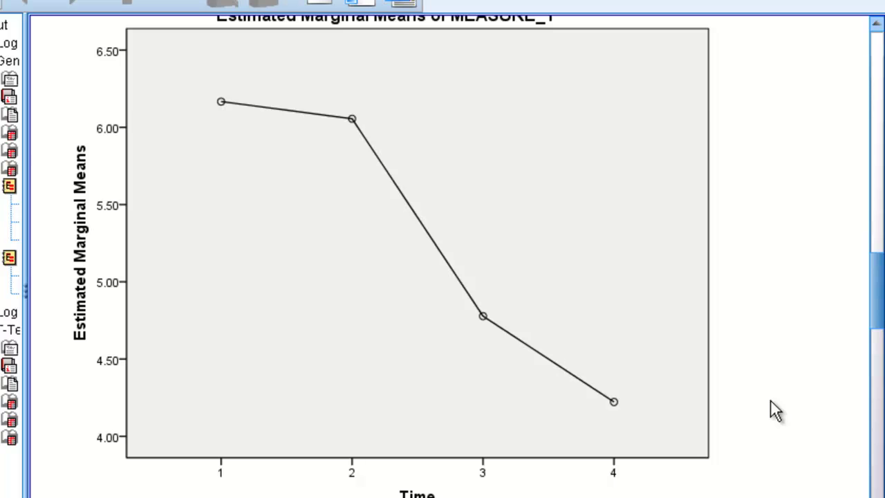
scroll(775, 409, "up", 3)
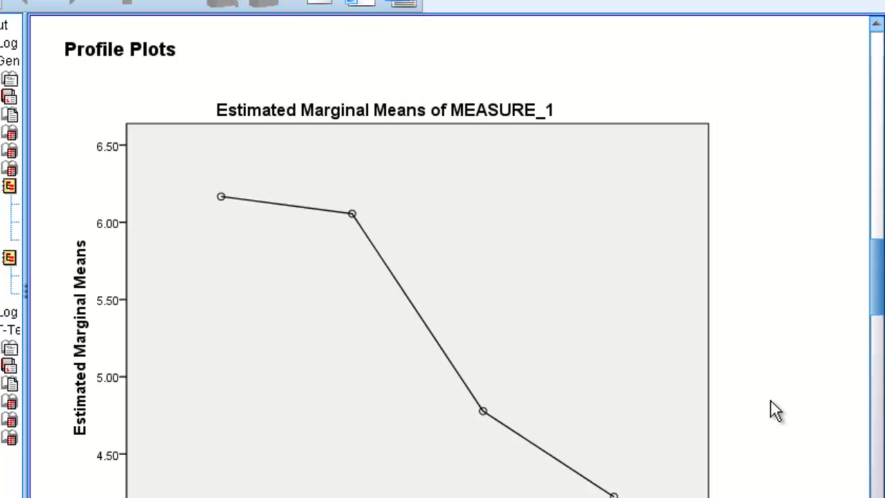